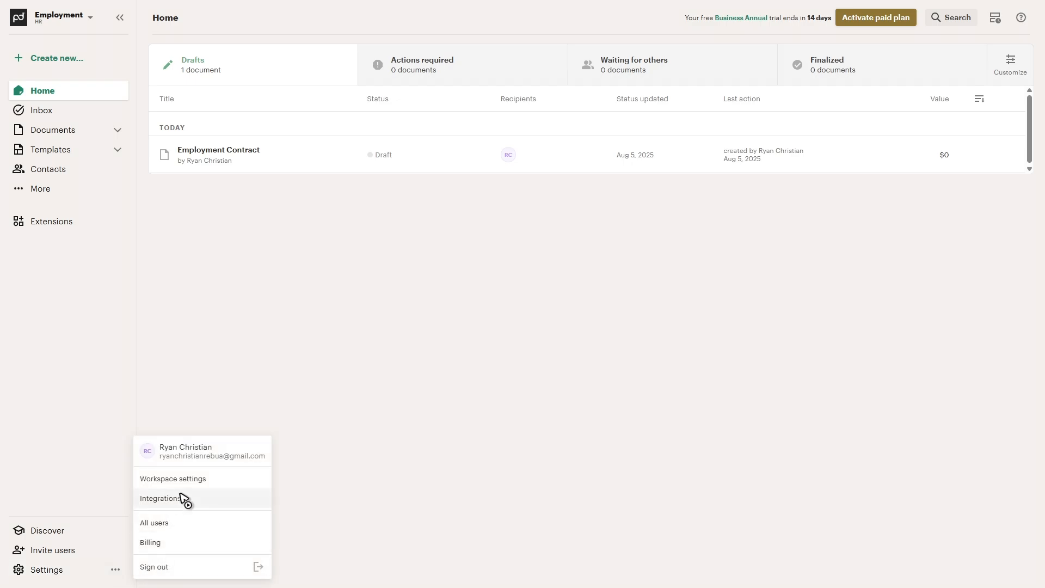
Open the workspace's integrations page and browse to the Collaboration and more section.
{"action": "left_click", "coordinate": [205, 503]}
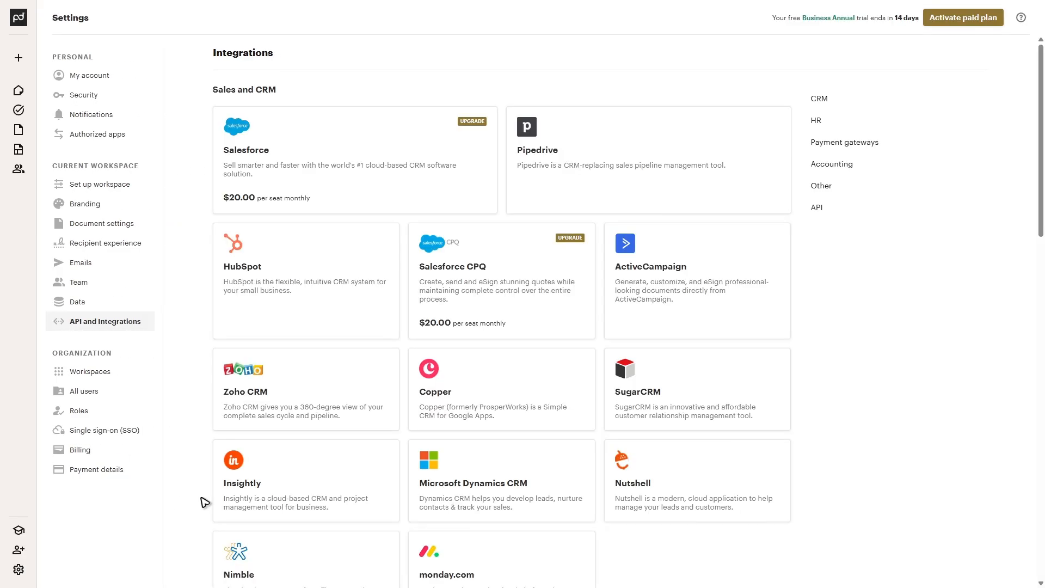
{"action": "scroll", "coordinate": [511, 373], "scroll_direction": "down", "scroll_amount": 4}
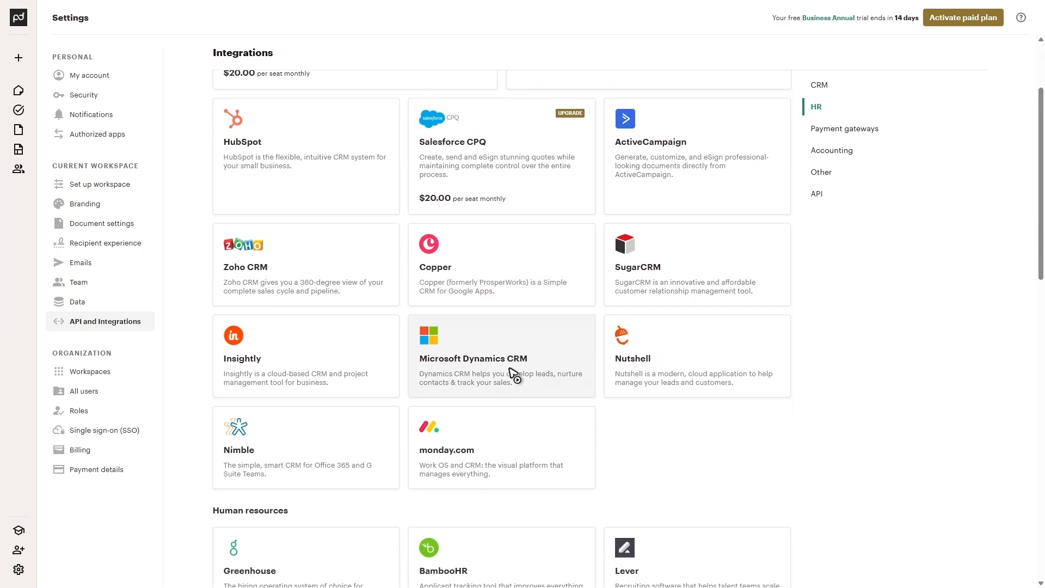
{"action": "scroll", "coordinate": [514, 375], "scroll_direction": "down", "scroll_amount": 10}
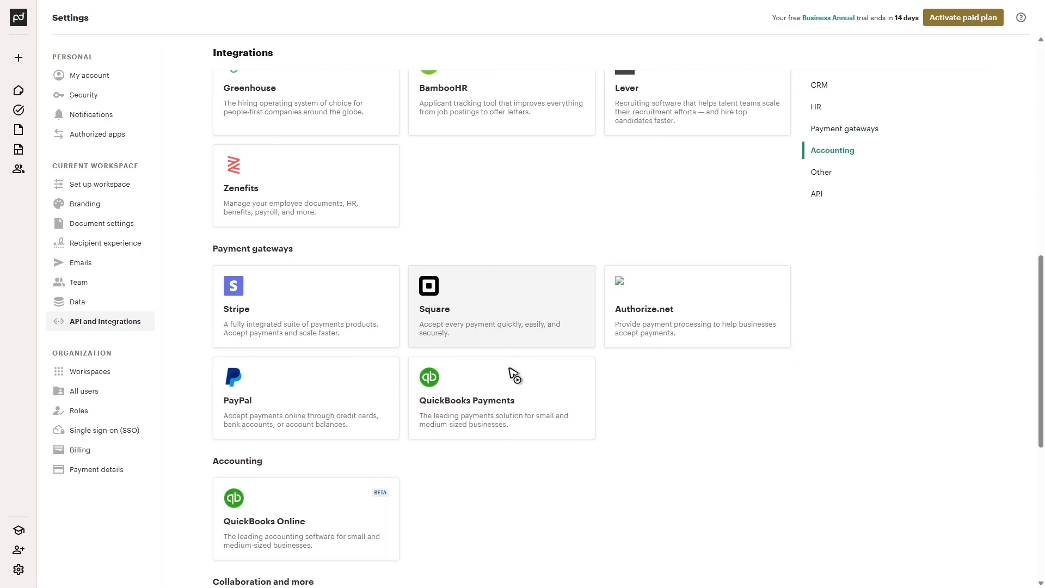
{"action": "left_click_drag", "start_coordinate": [333, 394], "coordinate": [203, 392]}
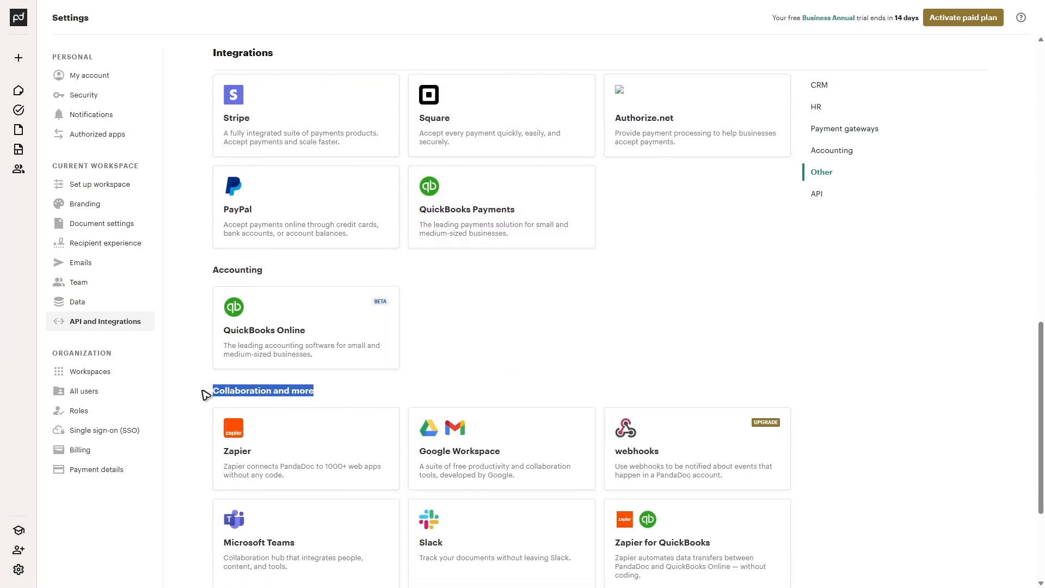
{"action": "left_click", "coordinate": [561, 356]}
{"action": "scroll", "coordinate": [560, 355], "scroll_direction": "down", "scroll_amount": 3}
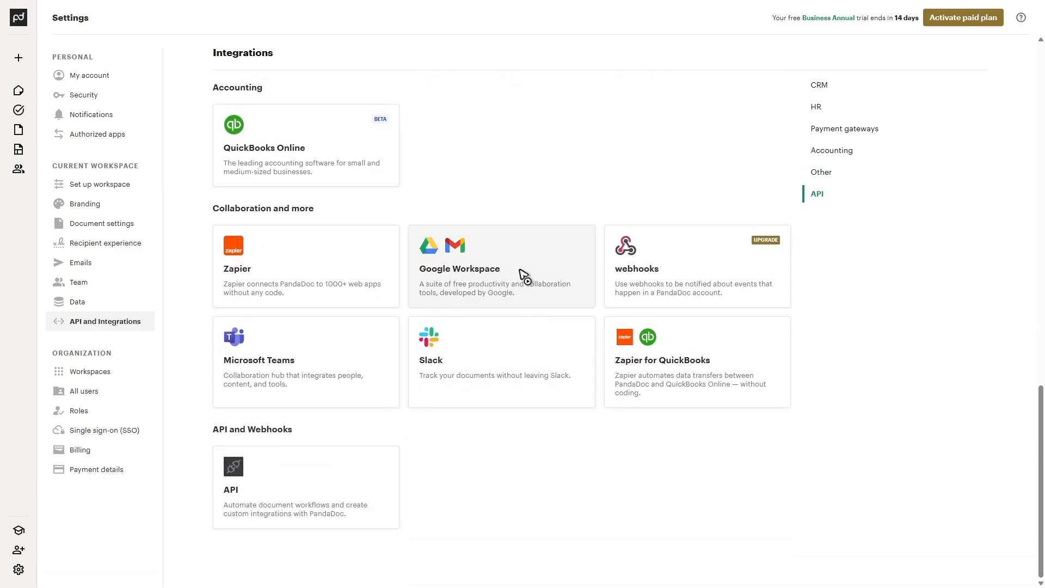
Try to install the Google Workspace integration for PandaDoc.
{"action": "left_click", "coordinate": [464, 253]}
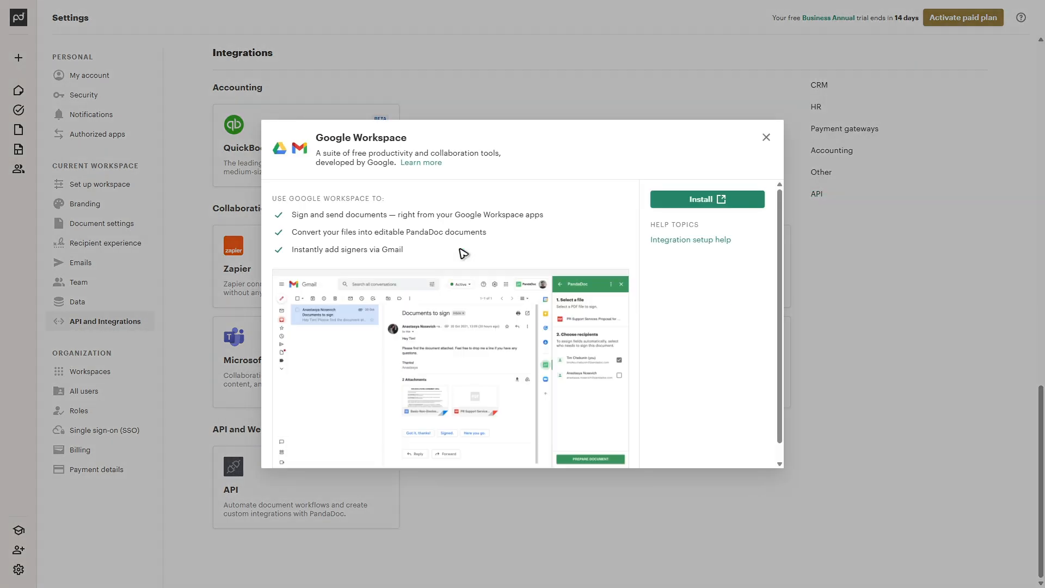
{"action": "left_click", "coordinate": [705, 200]}
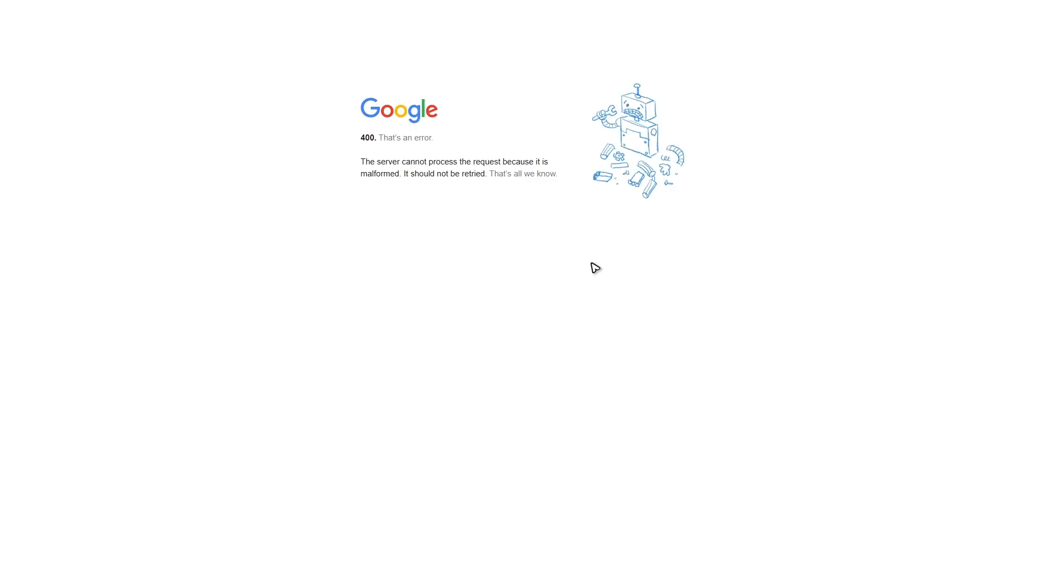
{"action": "left_click_drag", "start_coordinate": [362, 138], "coordinate": [471, 144]}
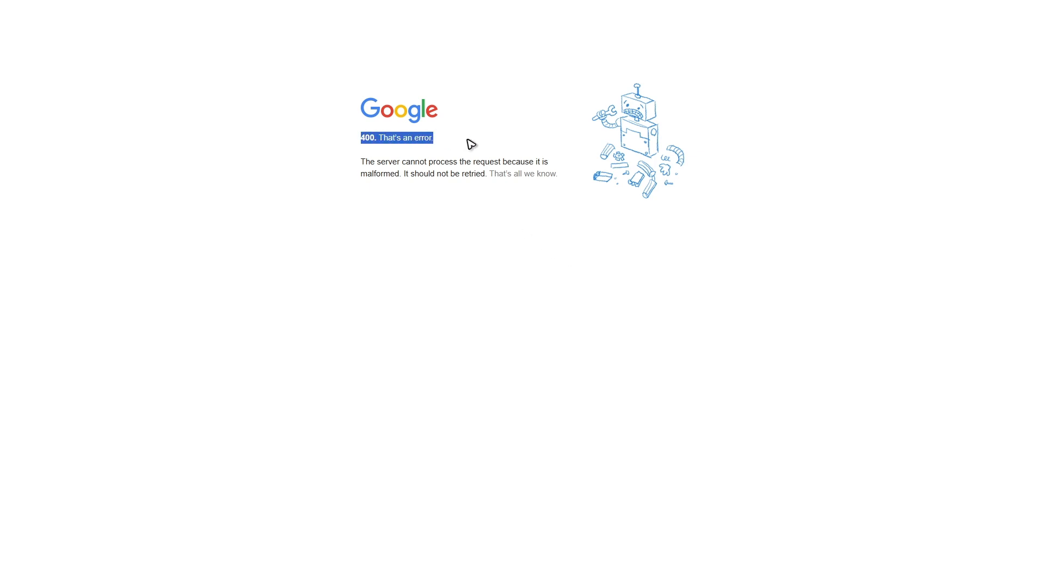
{"action": "left_click", "coordinate": [408, 174]}
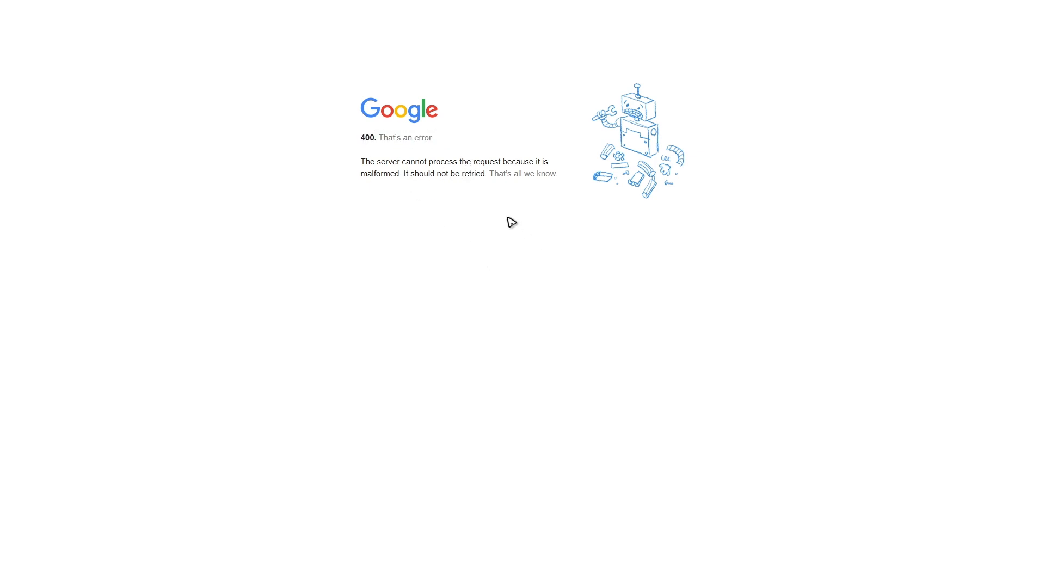
Go to zapier.com in the browser and create a new Zap.
{"action": "key", "text": "F11"}
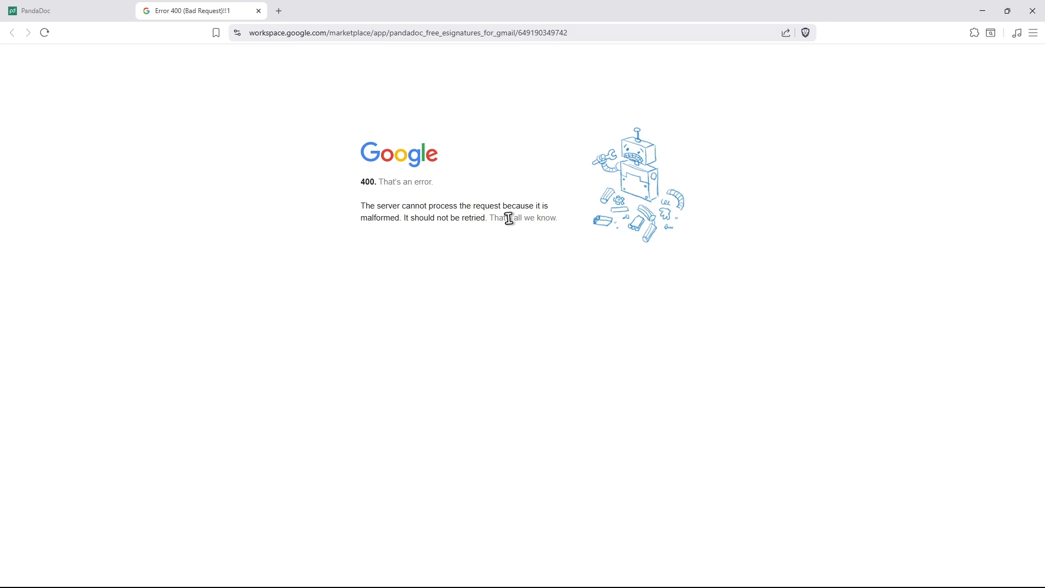
{"action": "left_click", "coordinate": [318, 35]}
{"action": "type", "text": "zap"}
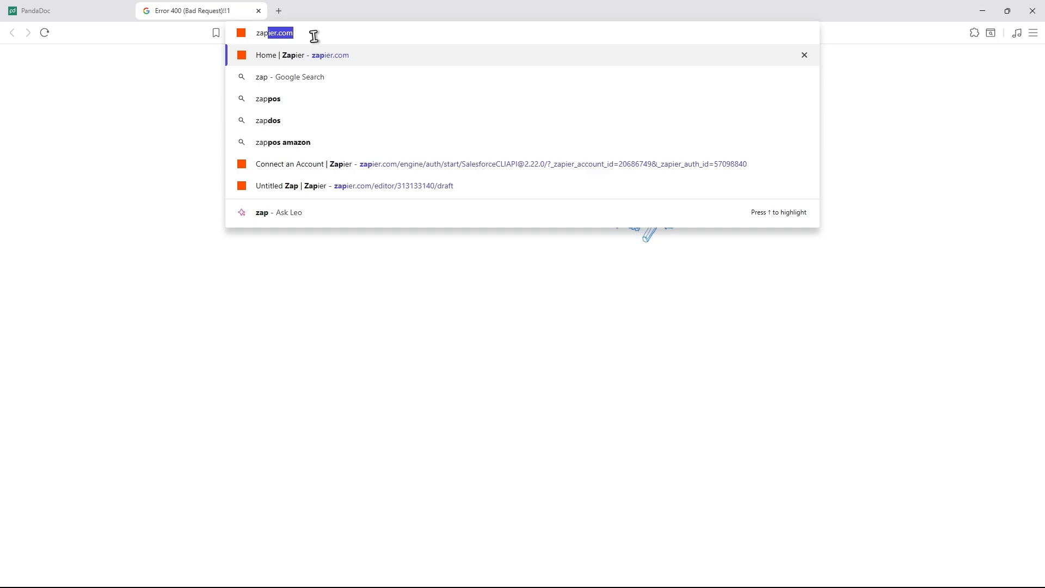
{"action": "key", "text": "Return"}
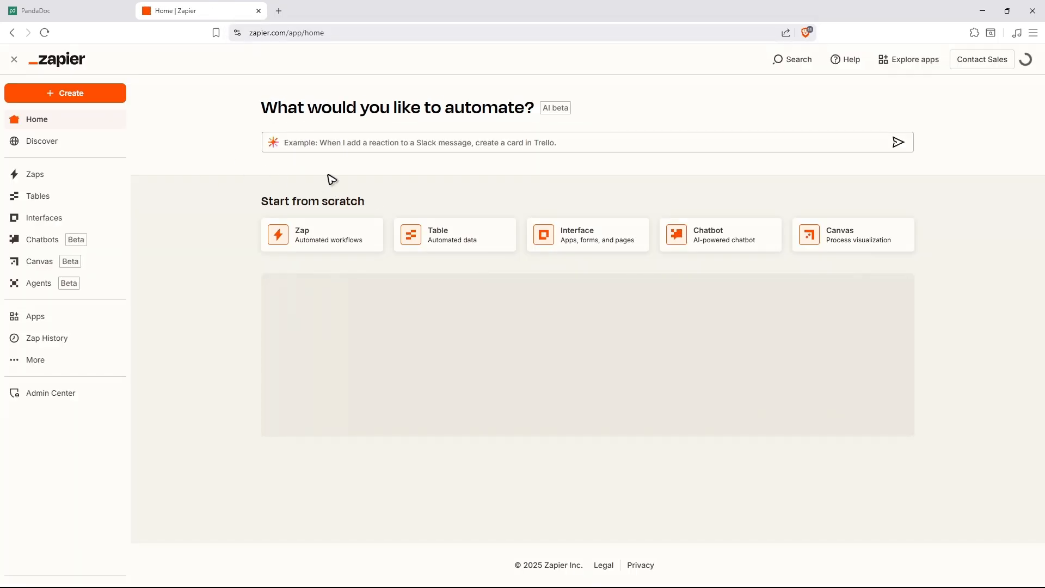
{"action": "key", "text": "F11"}
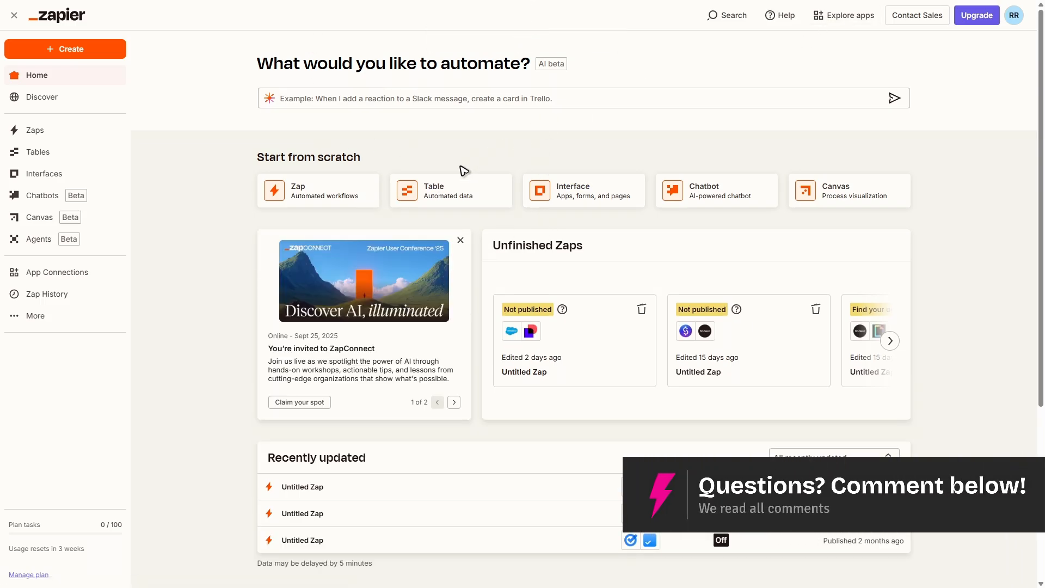
{"action": "left_click", "coordinate": [82, 54]}
{"action": "left_click", "coordinate": [69, 90]}
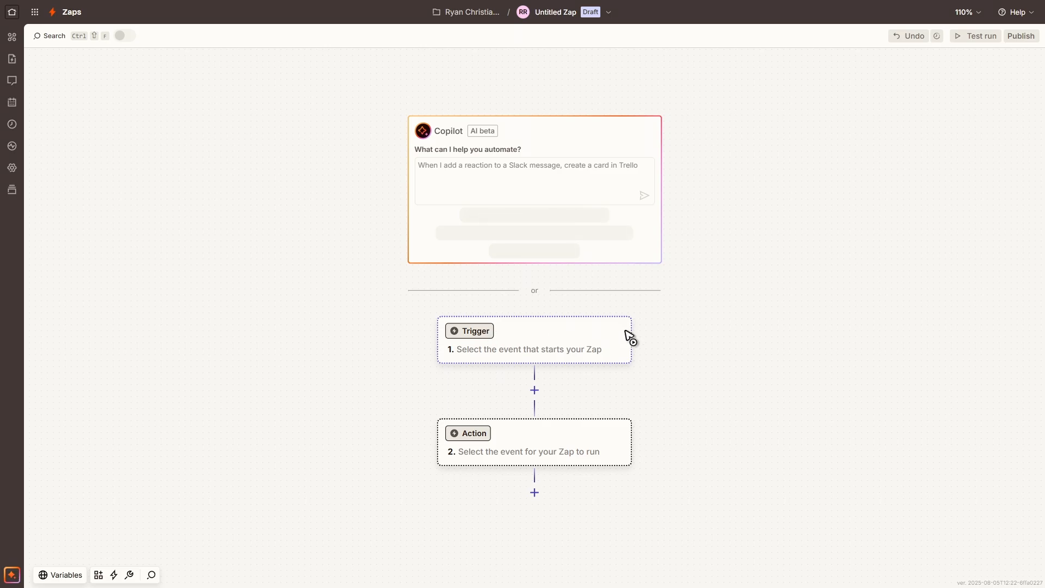
Set the Zap's trigger to Gmail with the New Email event.
{"action": "left_click", "coordinate": [471, 339]}
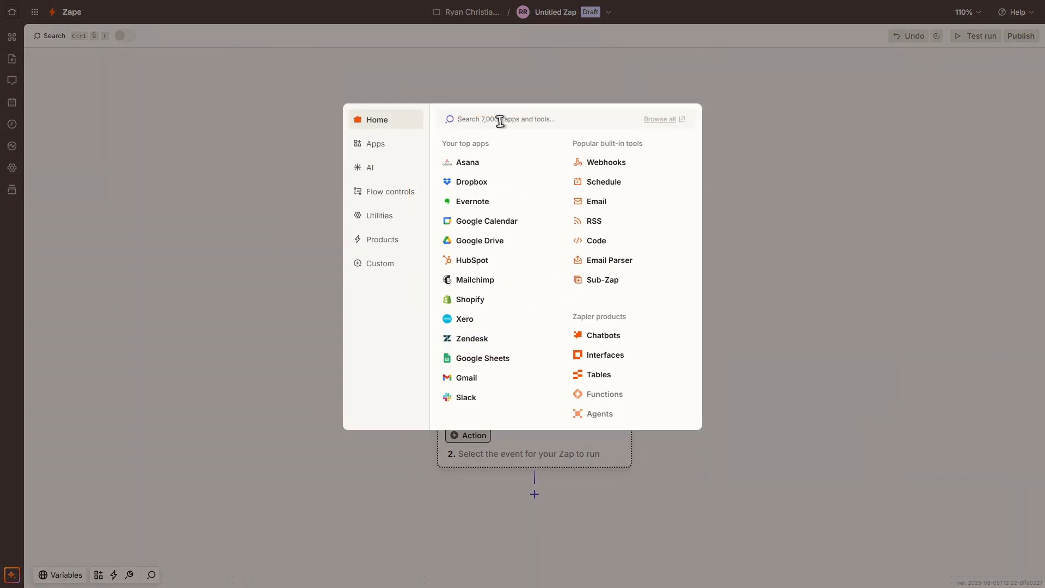
{"action": "type", "text": "gmail"}
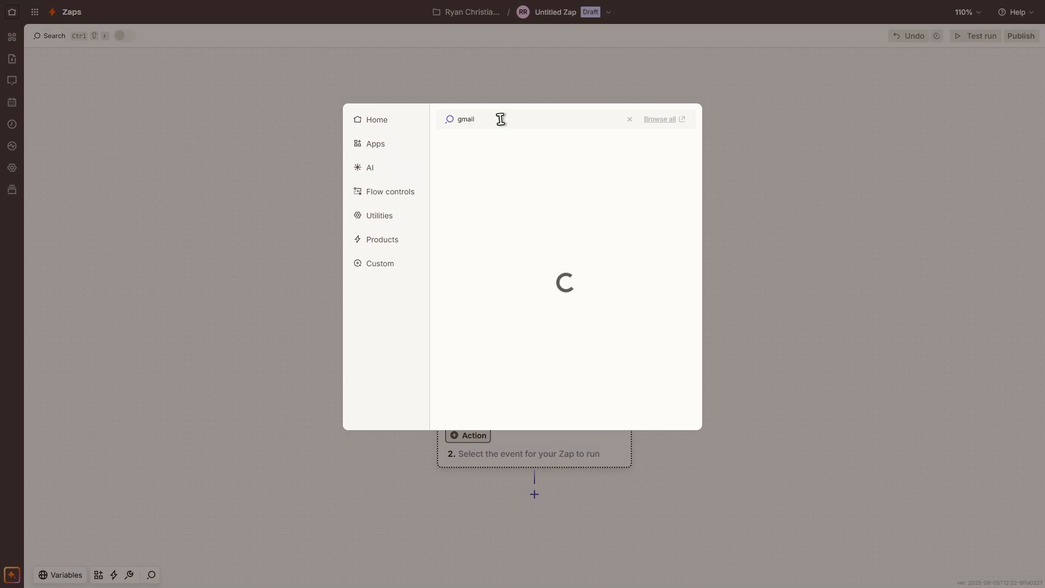
{"action": "left_click", "coordinate": [479, 147]}
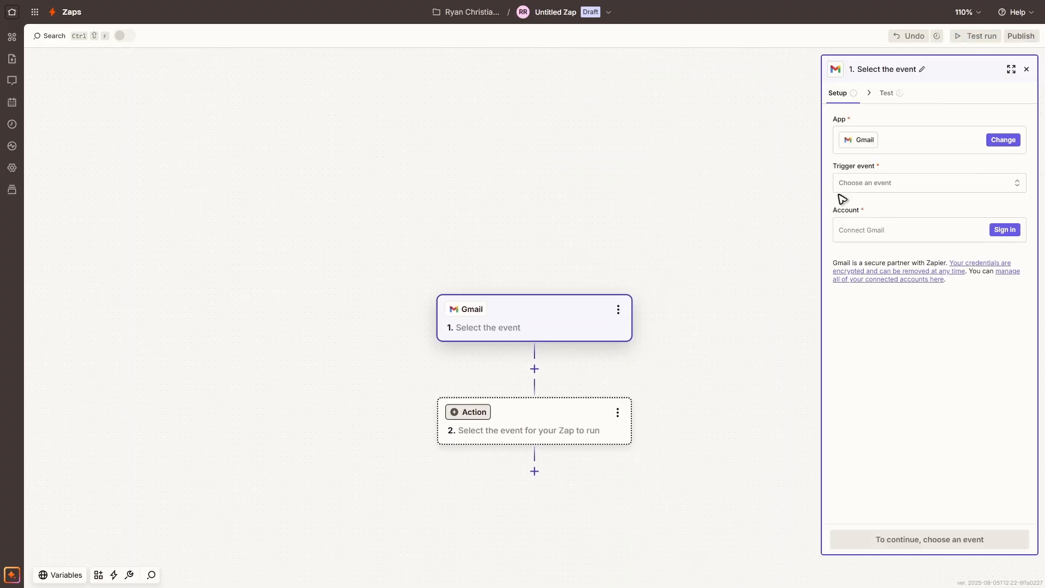
{"action": "left_click", "coordinate": [902, 185]}
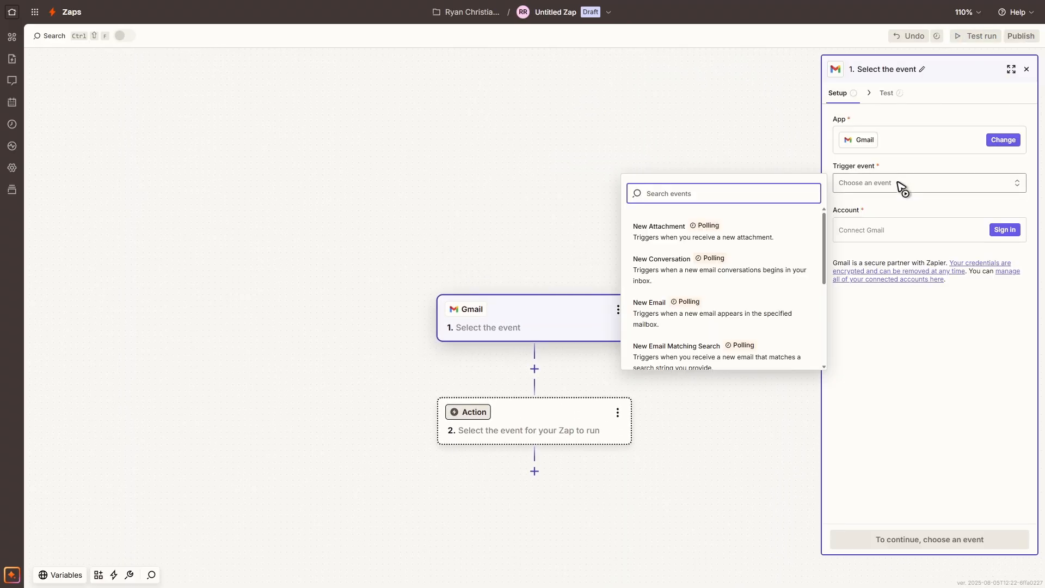
{"action": "left_click", "coordinate": [735, 306]}
Connect the Gmail account to the trigger, granting Zapier all of the requested Google permissions.
{"action": "left_click", "coordinate": [1007, 231]}
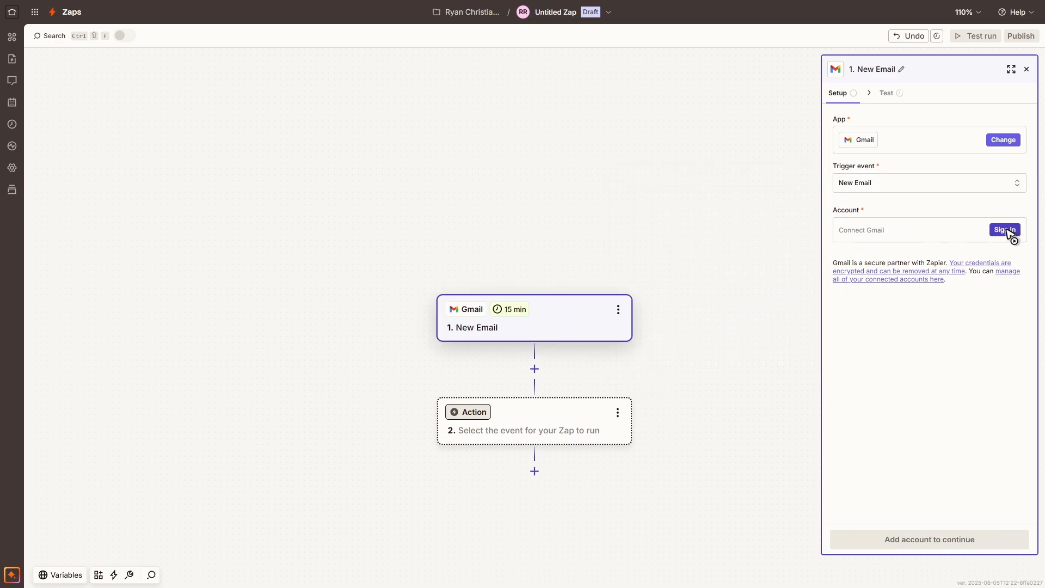
{"action": "left_click_drag", "start_coordinate": [403, 9], "coordinate": [635, 140]}
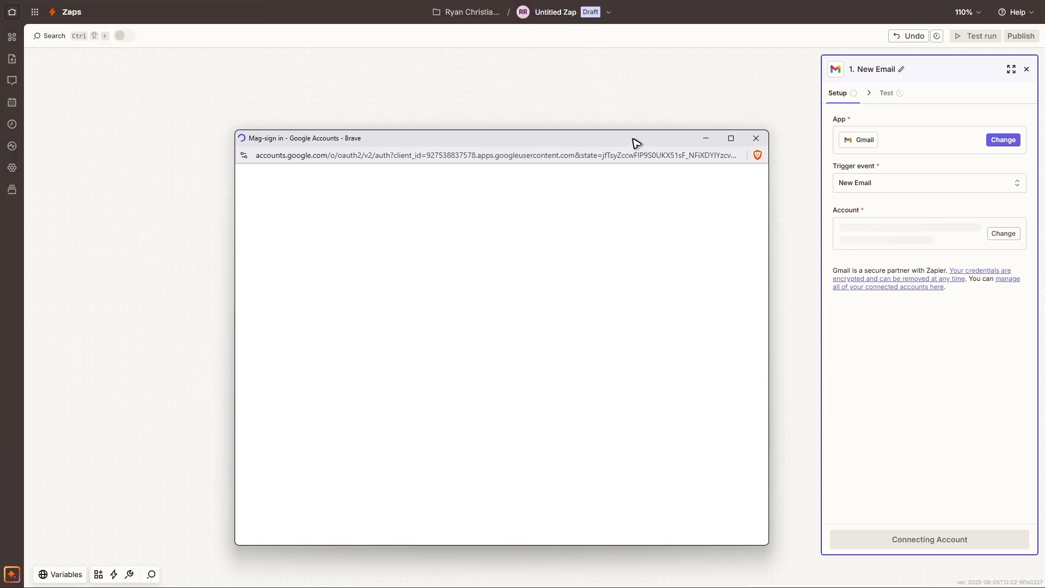
{"action": "left_click", "coordinate": [599, 277]}
{"action": "left_click", "coordinate": [672, 420]}
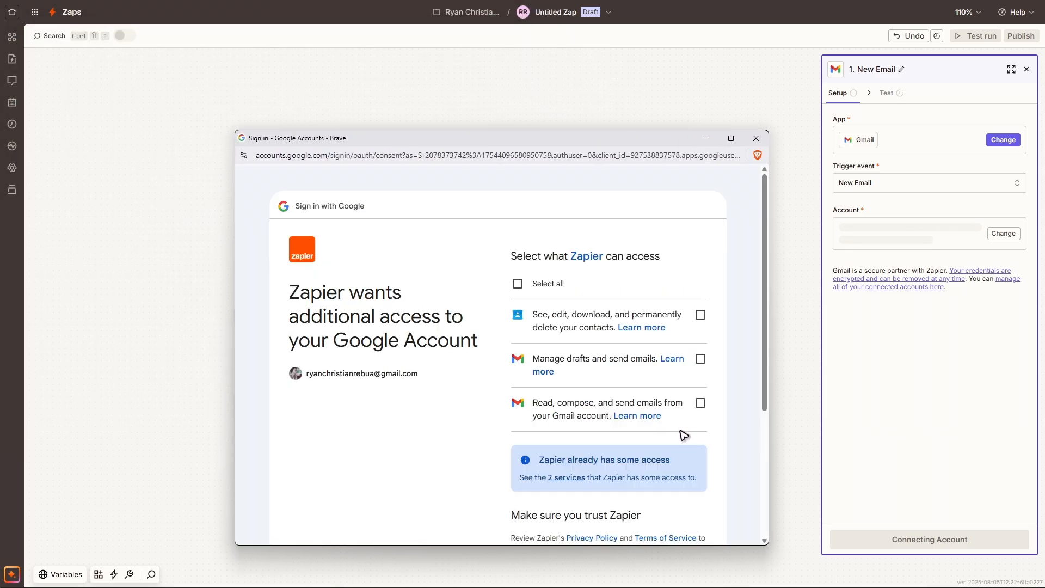
{"action": "left_click", "coordinate": [517, 284]}
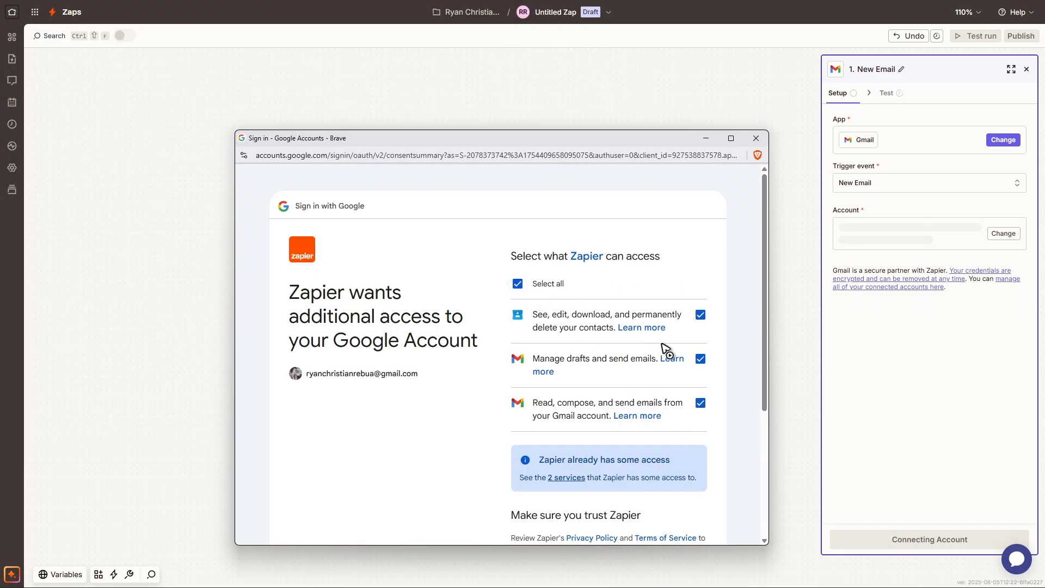
{"action": "scroll", "coordinate": [679, 395], "scroll_direction": "down", "scroll_amount": 3}
{"action": "left_click", "coordinate": [668, 492]}
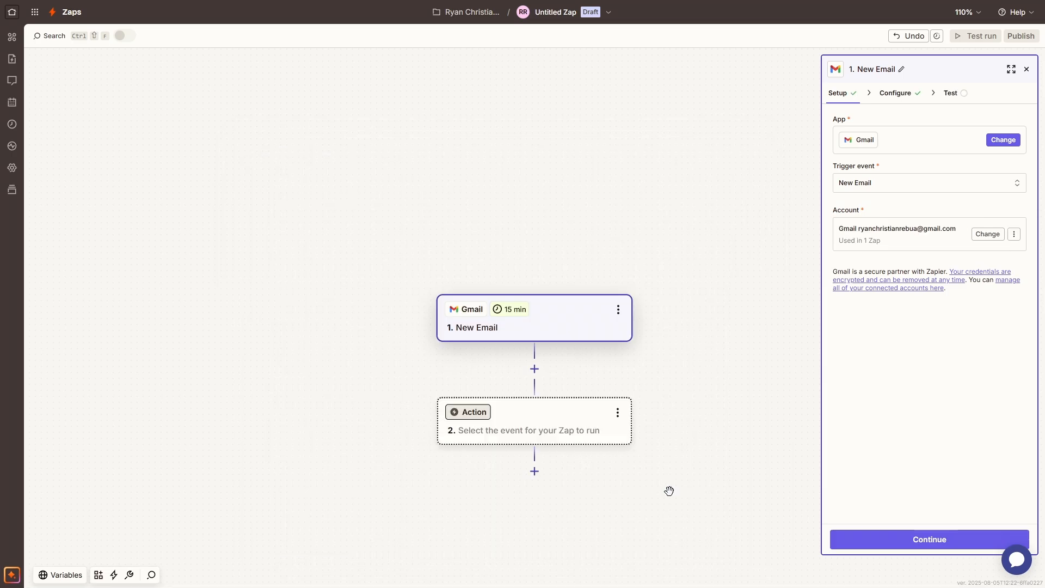
Choose PandaDoc as the Zap's action app and authorize Zapier to access the PandaDoc account.
{"action": "left_click", "coordinate": [469, 418]}
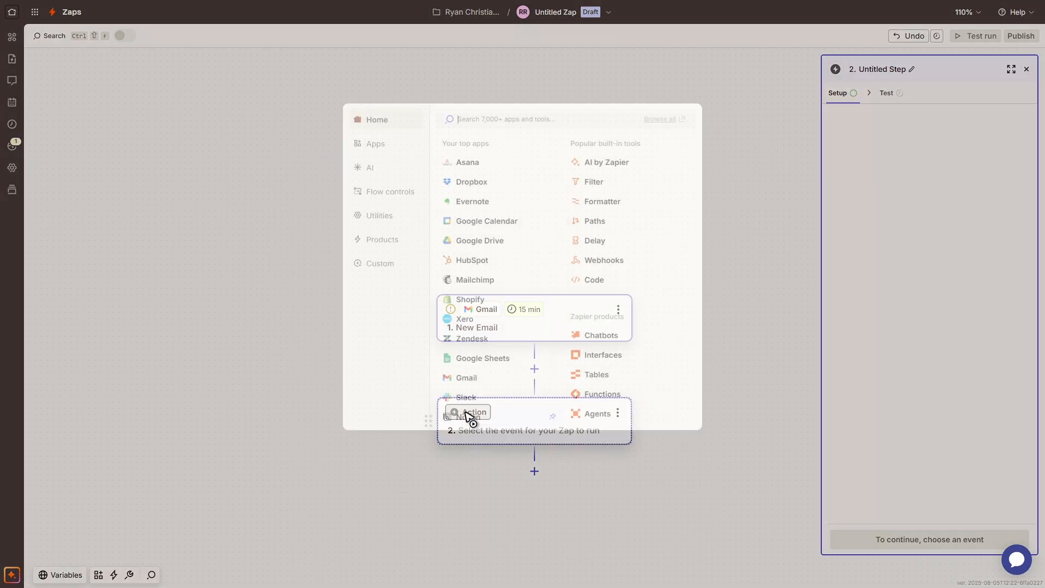
{"action": "type", "text": "pandadoc"}
{"action": "left_click", "coordinate": [505, 150]}
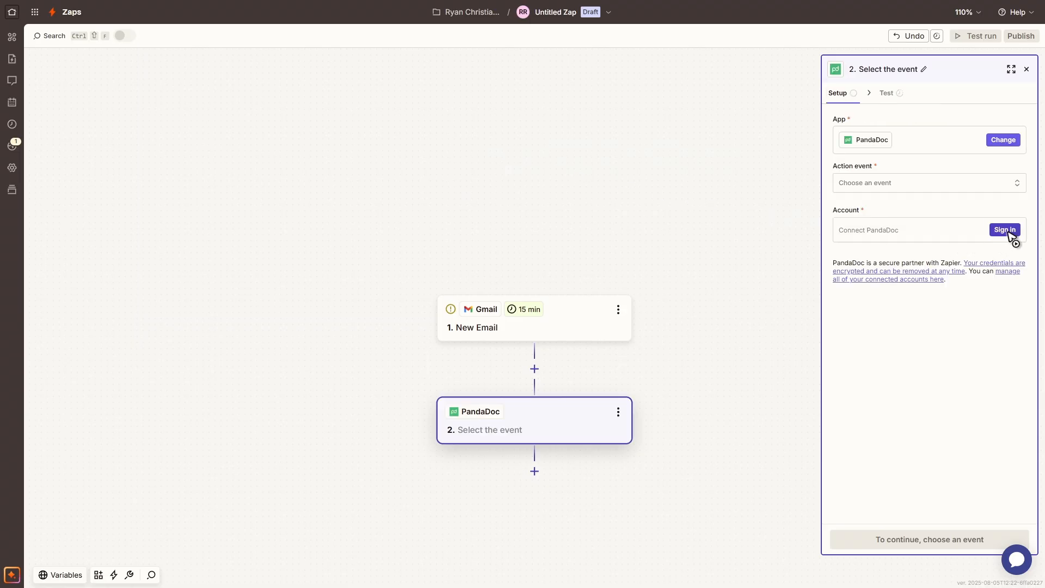
{"action": "left_click", "coordinate": [1009, 233]}
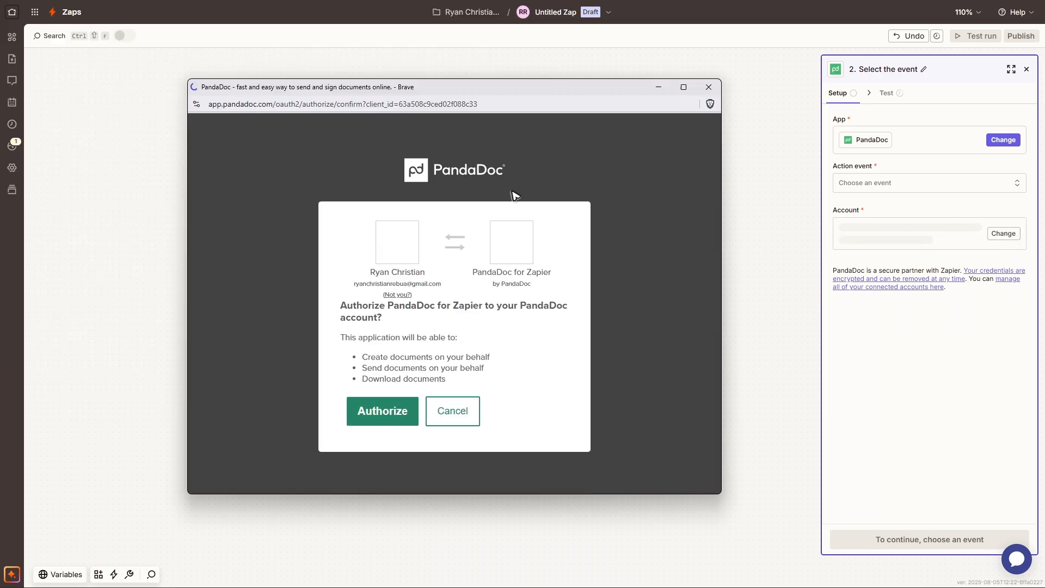
{"action": "left_click", "coordinate": [390, 412]}
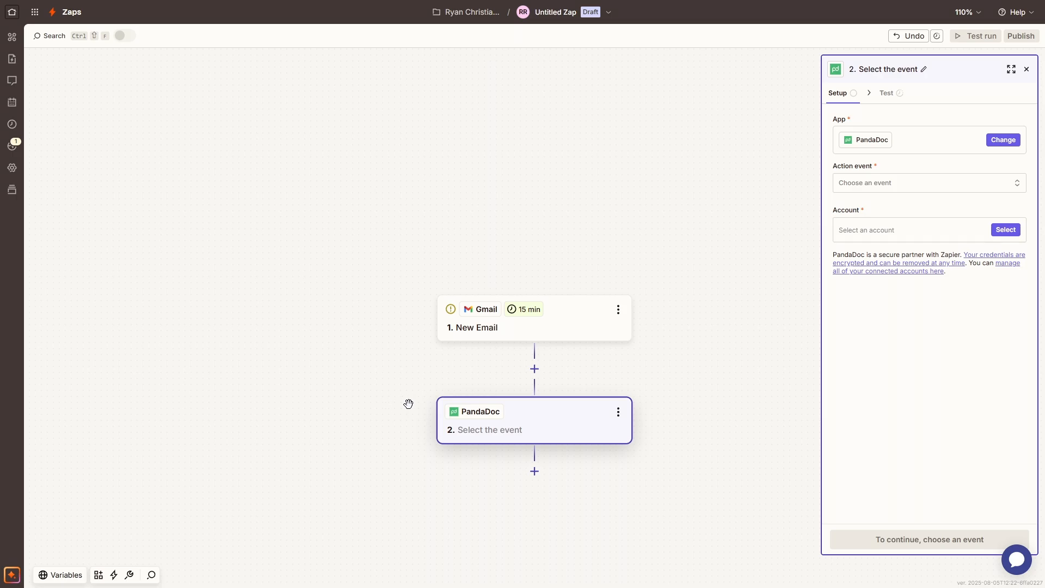
Set the PandaDoc action event to Create or Update Contact and continue to its field configuration.
{"action": "left_click", "coordinate": [910, 188]}
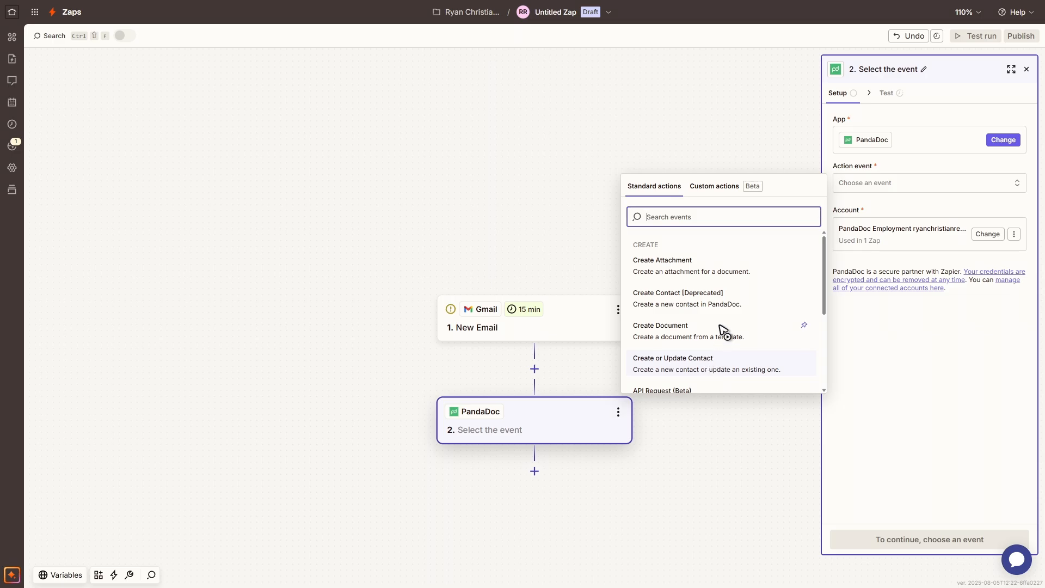
{"action": "scroll", "coordinate": [723, 329], "scroll_direction": "down", "scroll_amount": 3}
{"action": "scroll", "coordinate": [724, 317], "scroll_direction": "up", "scroll_amount": 3}
{"action": "scroll", "coordinate": [714, 316], "scroll_direction": "down", "scroll_amount": 1}
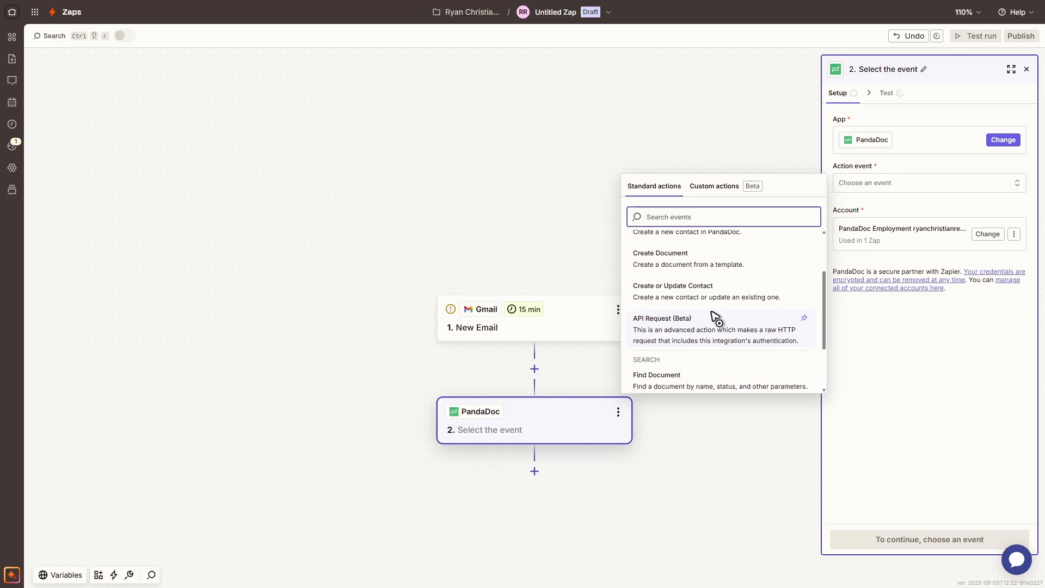
{"action": "left_click", "coordinate": [710, 297]}
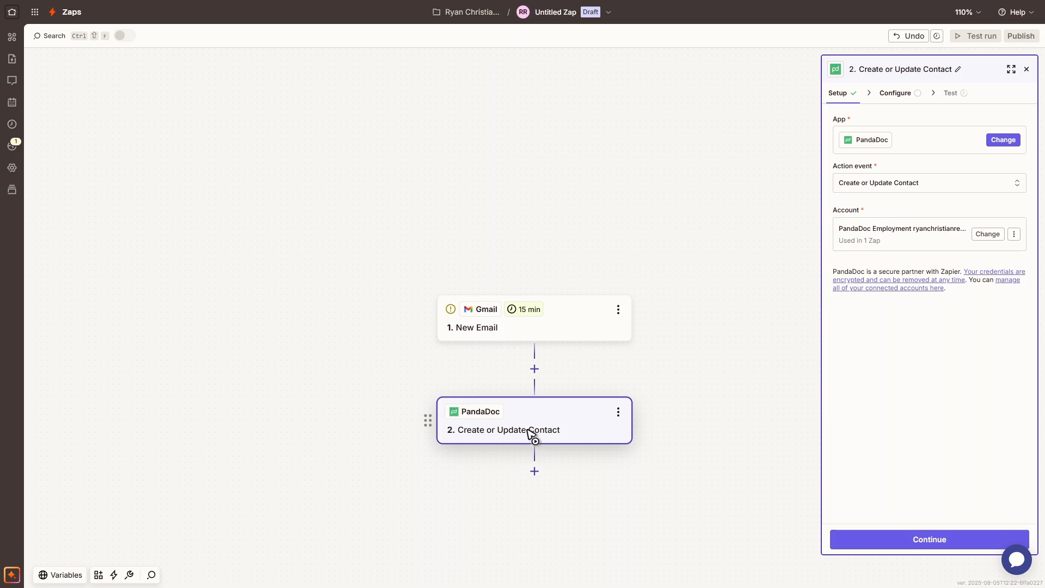
{"action": "left_click", "coordinate": [940, 536]}
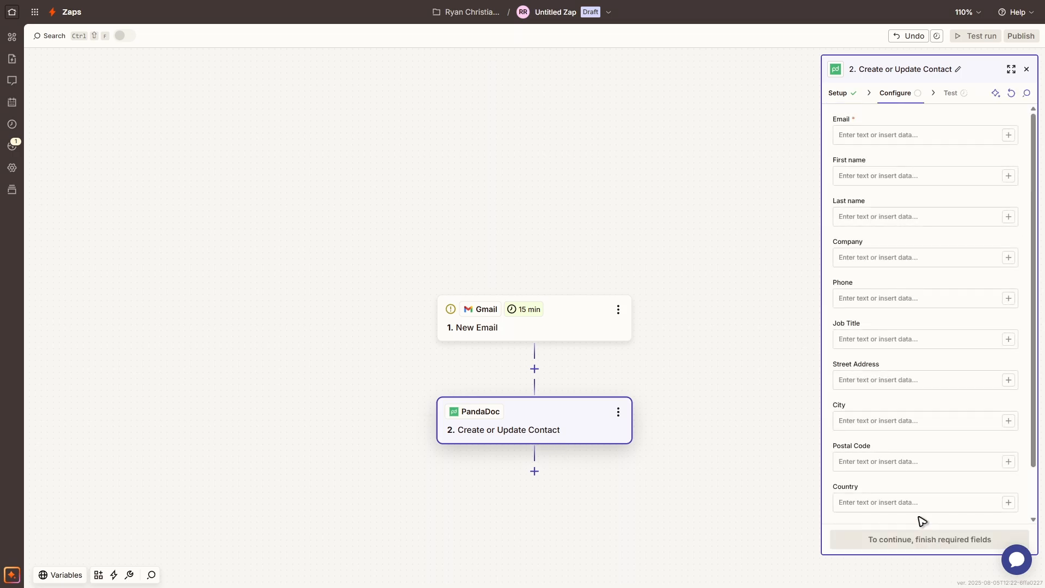
Fill in the contact's e-mail, first name and last name in the PandaDoc action.
{"action": "left_click", "coordinate": [889, 135]}
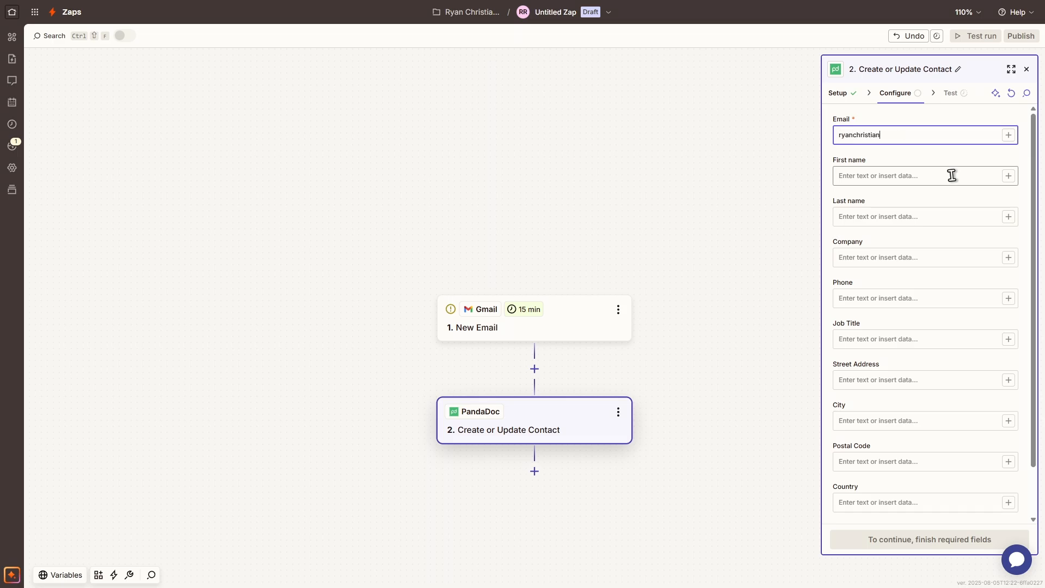
{"action": "left_click", "coordinate": [891, 175]}
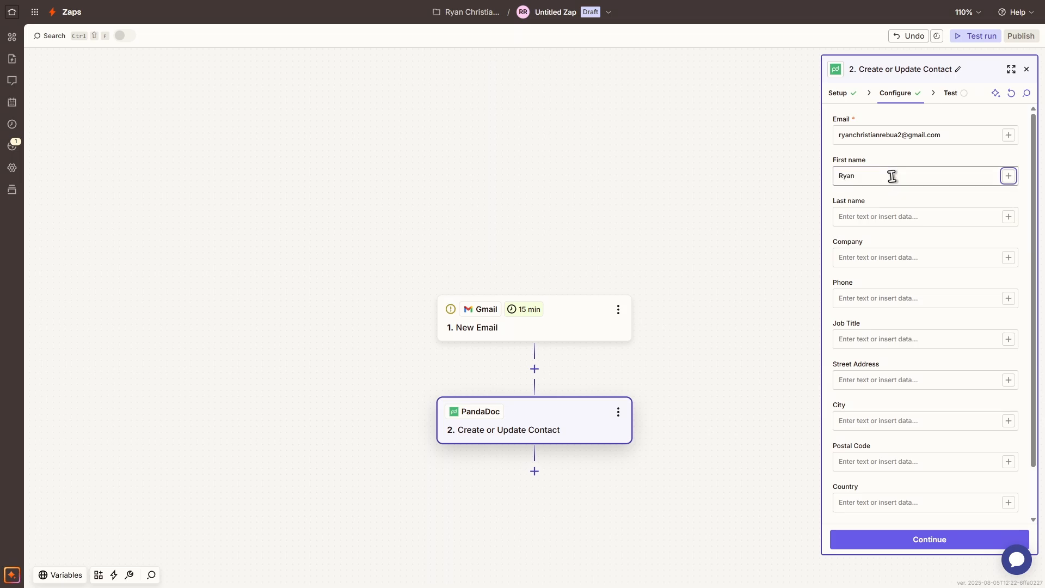
{"action": "key", "text": "Tab"}
Set the contact's company to Answer_Asap and fill in the contact's phone number.
{"action": "left_click", "coordinate": [887, 260]}
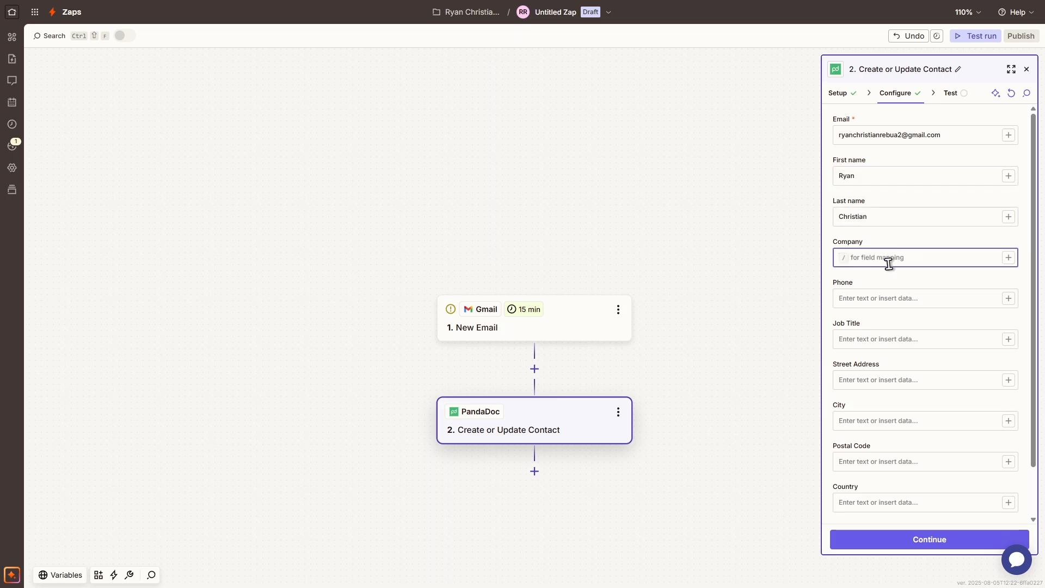
{"action": "type", "text": "Answer_Asap"}
{"action": "left_click", "coordinate": [887, 299]}
{"action": "type", "text": "1111"}
{"action": "left_click", "coordinate": [928, 323]}
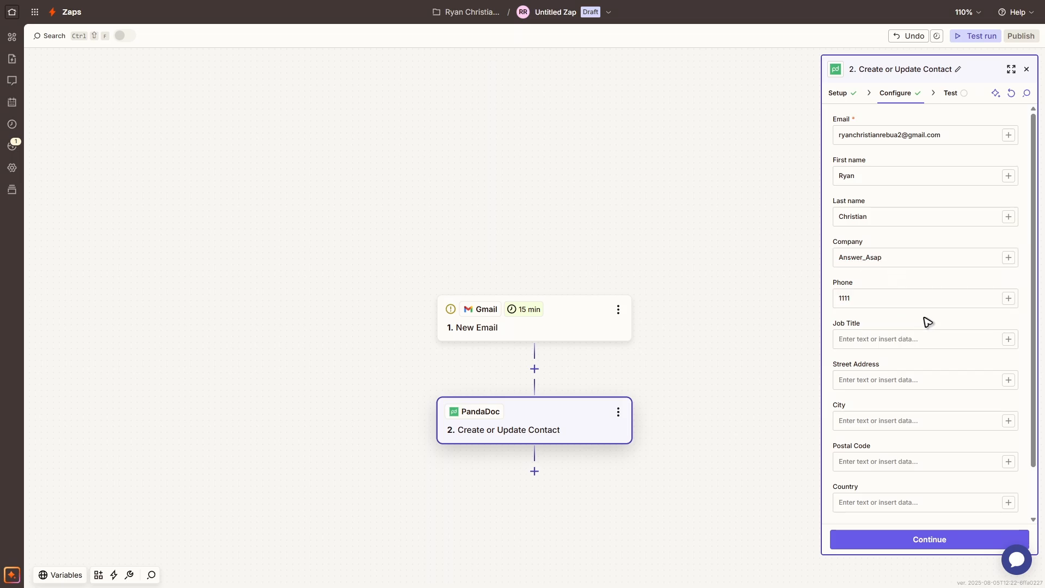
Test the PandaDoc Create or Update Contact action by sending the sample contact, and close the action's settings.
{"action": "left_click", "coordinate": [928, 542]}
{"action": "left_click", "coordinate": [983, 541]}
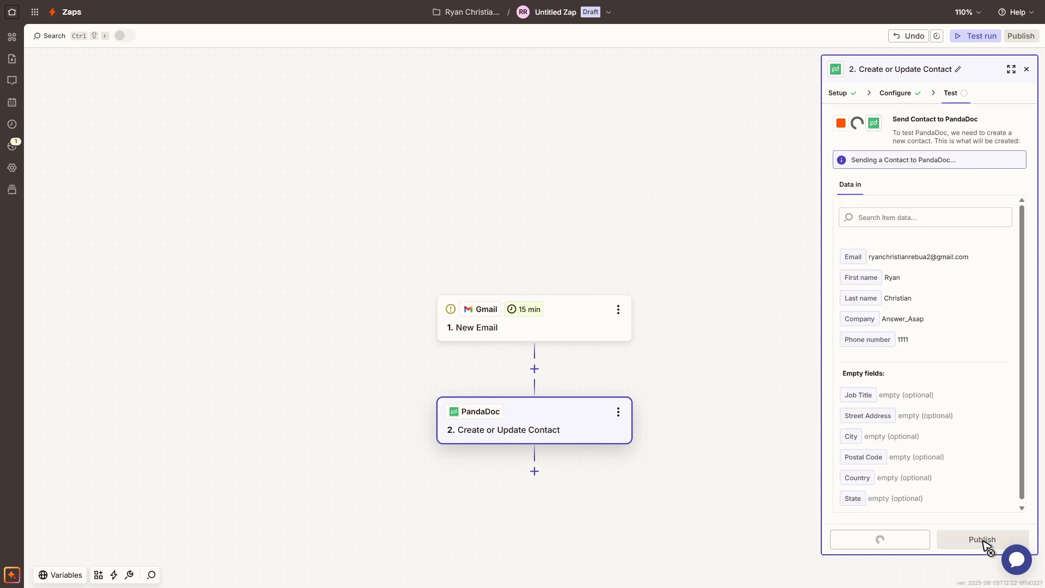
{"action": "left_click", "coordinate": [720, 217]}
{"action": "left_click", "coordinate": [1027, 70]}
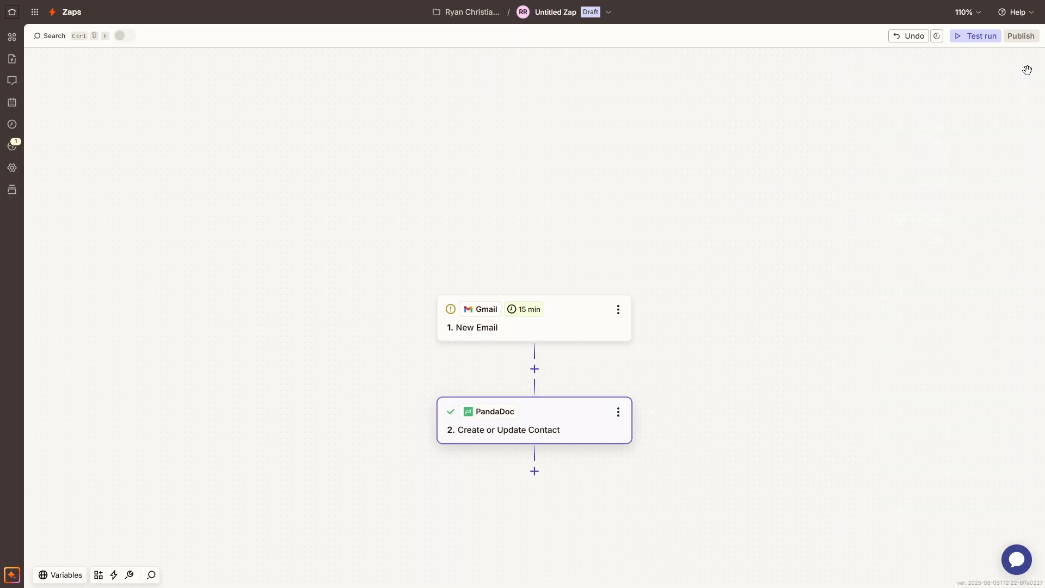
Test the Gmail New Email trigger with its existing mailbox configuration and continue with the Email C record.
{"action": "left_click", "coordinate": [564, 334]}
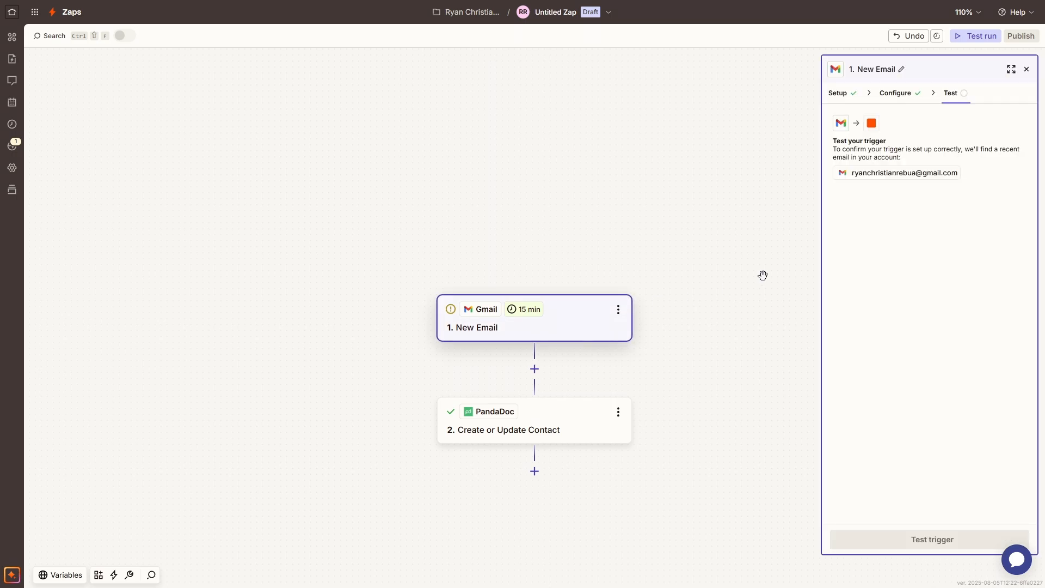
{"action": "left_click", "coordinate": [914, 97]}
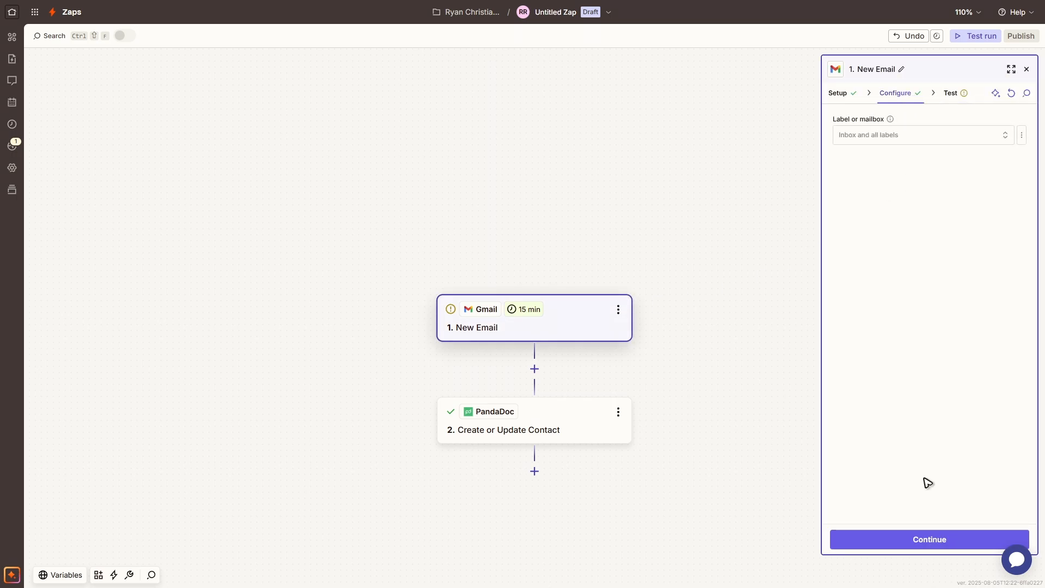
{"action": "left_click", "coordinate": [933, 541]}
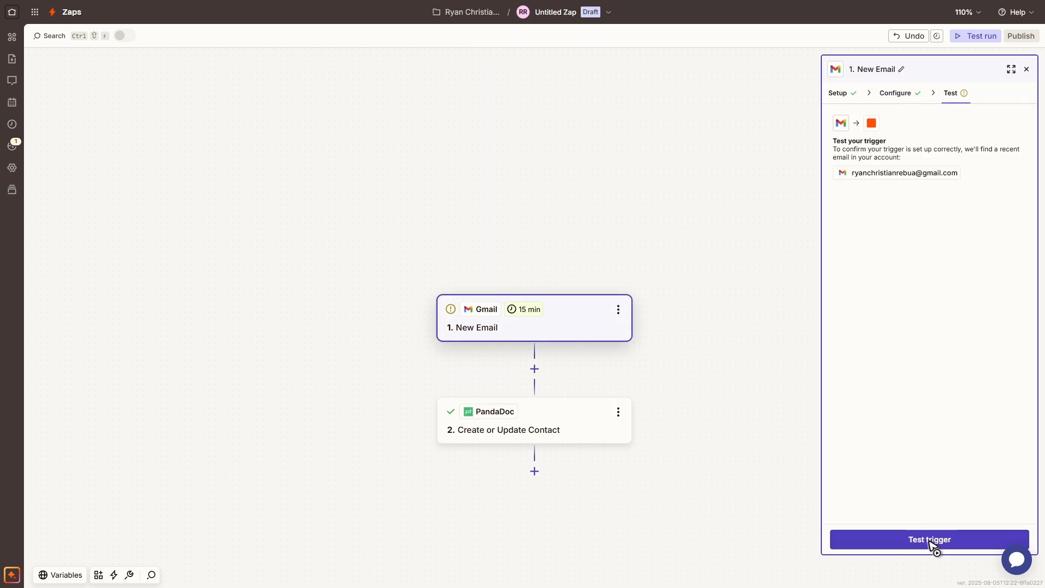
{"action": "left_click", "coordinate": [930, 540]}
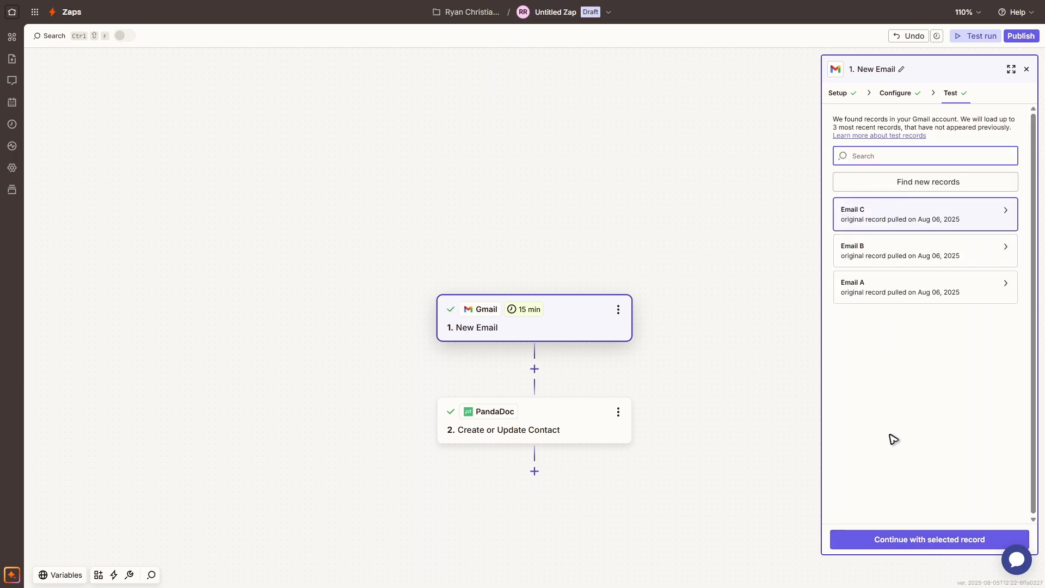
{"action": "left_click", "coordinate": [905, 544]}
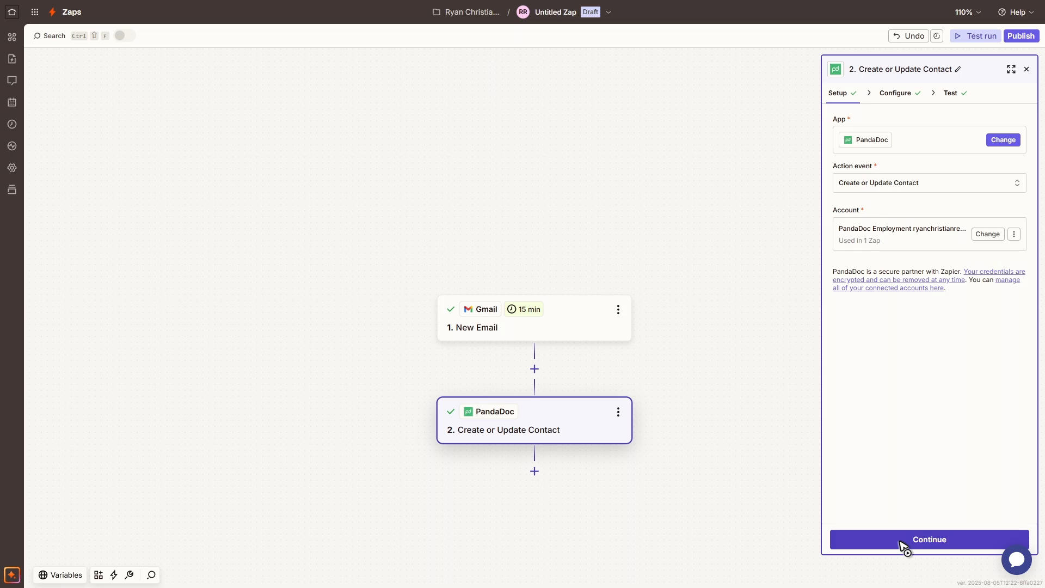
Review the PandaDoc action's setup, contact fields and test output, and close its settings.
{"action": "left_click", "coordinate": [903, 544]}
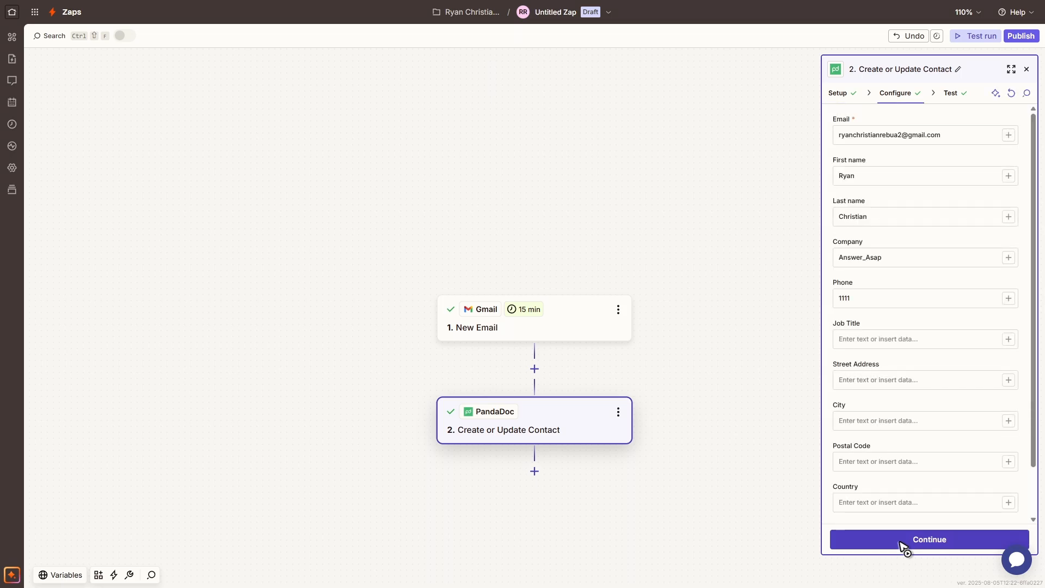
{"action": "left_click", "coordinate": [903, 542]}
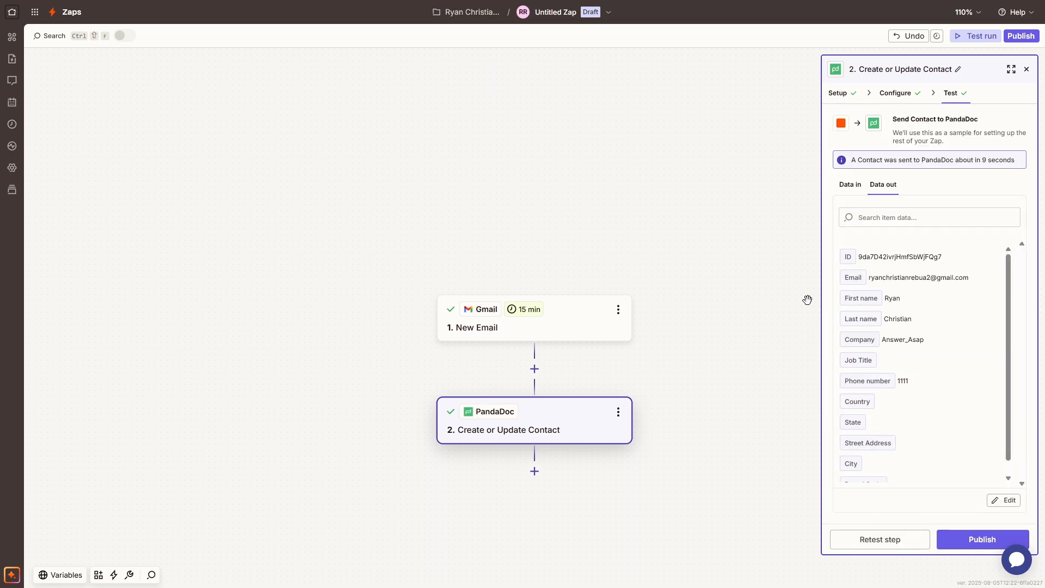
{"action": "left_click", "coordinate": [1027, 71]}
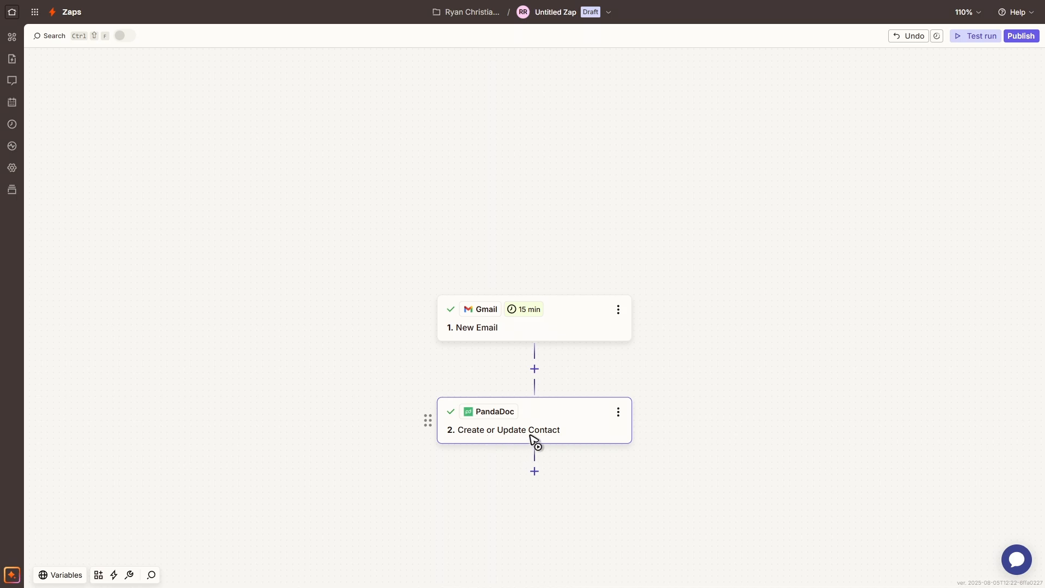
Leave full-screen view, switch to PandaDoc and open the list of all contacts to check for the test contact.
{"action": "key", "text": "F11"}
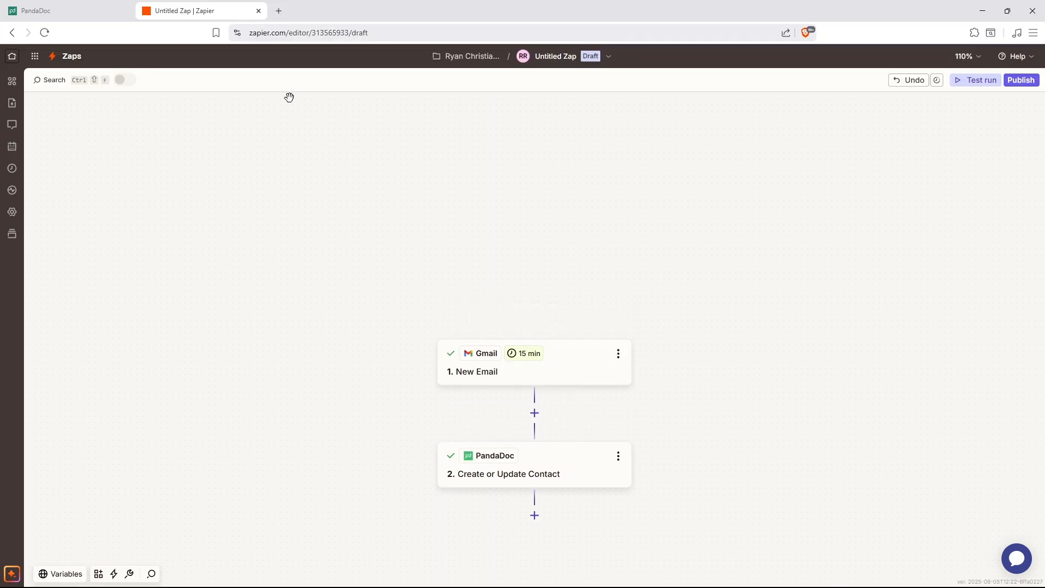
{"action": "left_click", "coordinate": [44, 10]}
{"action": "left_click", "coordinate": [767, 162]}
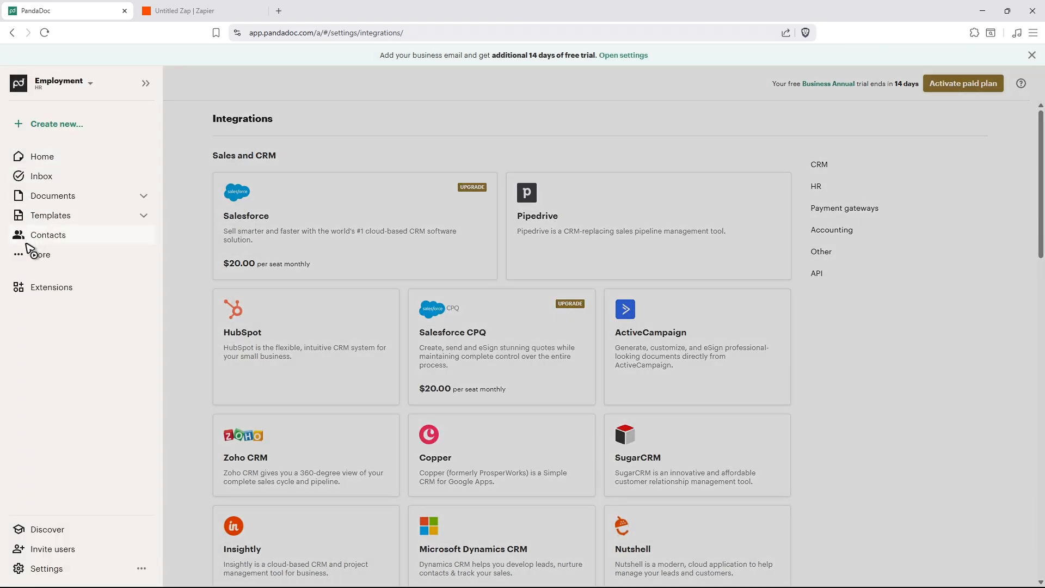
{"action": "left_click", "coordinate": [40, 240]}
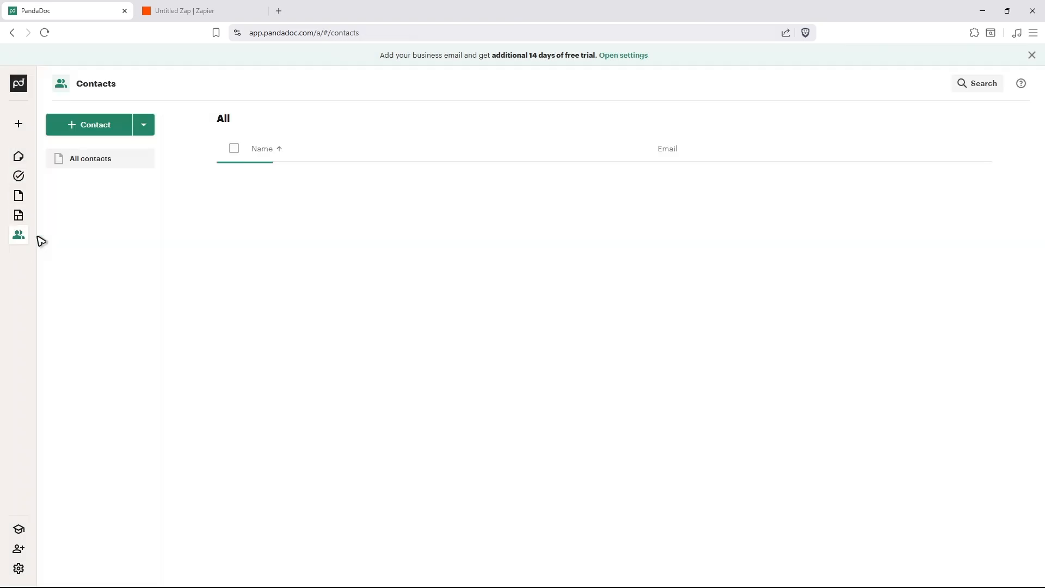